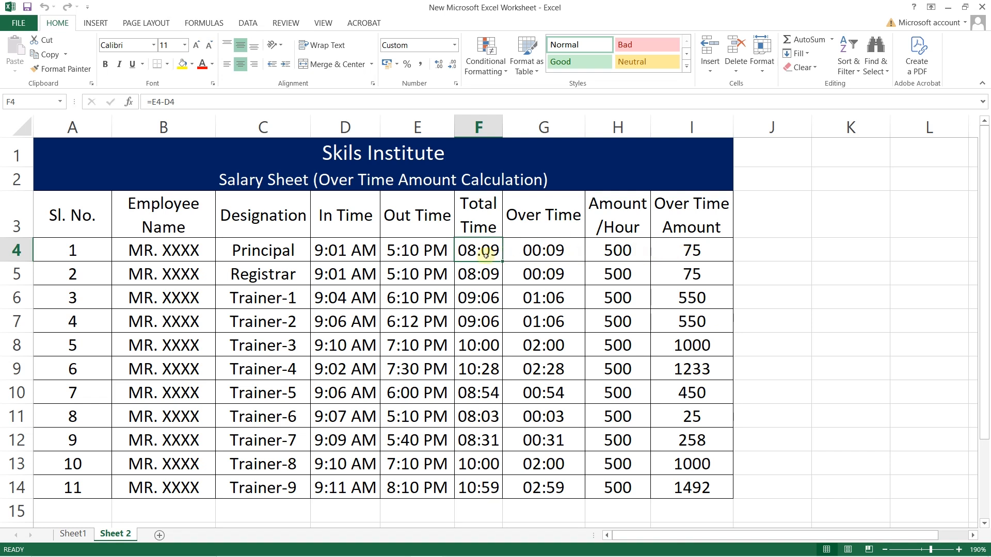
Clear the contents of F4:I14, from Total Time through Over Time Amount for all employees
{"action": "left_click_drag", "start_coordinate": [481, 254], "coordinate": [717, 493]}
{"action": "key", "text": "Delete"}
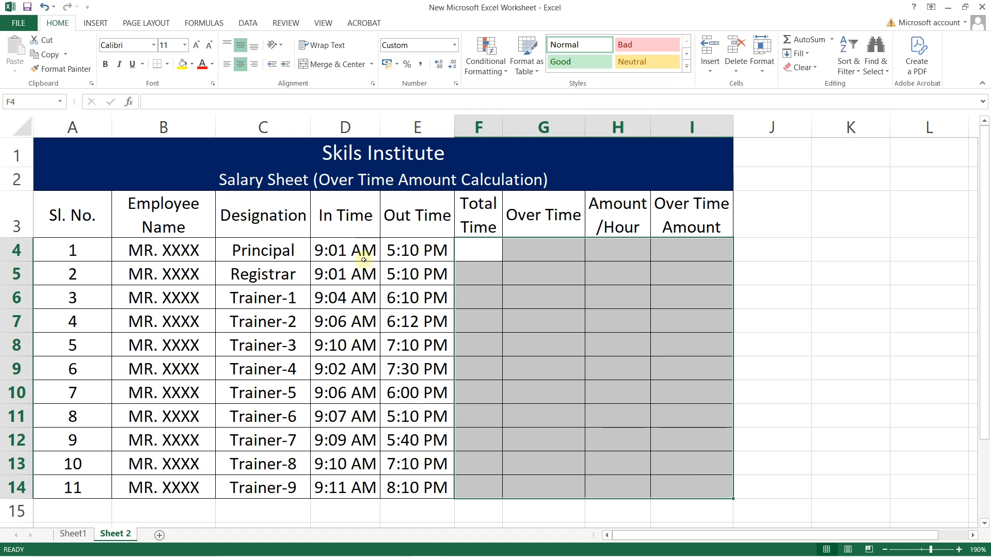
{"action": "left_click", "coordinate": [542, 304]}
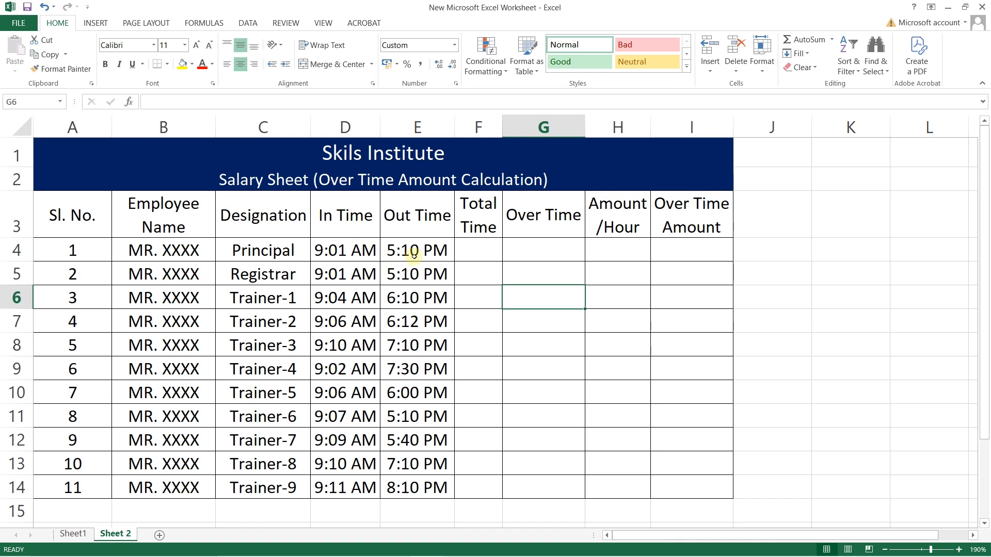
Calculate Total Time in F4 with =E4-D4 and fill the formula down to F14
{"action": "left_click", "coordinate": [475, 249]}
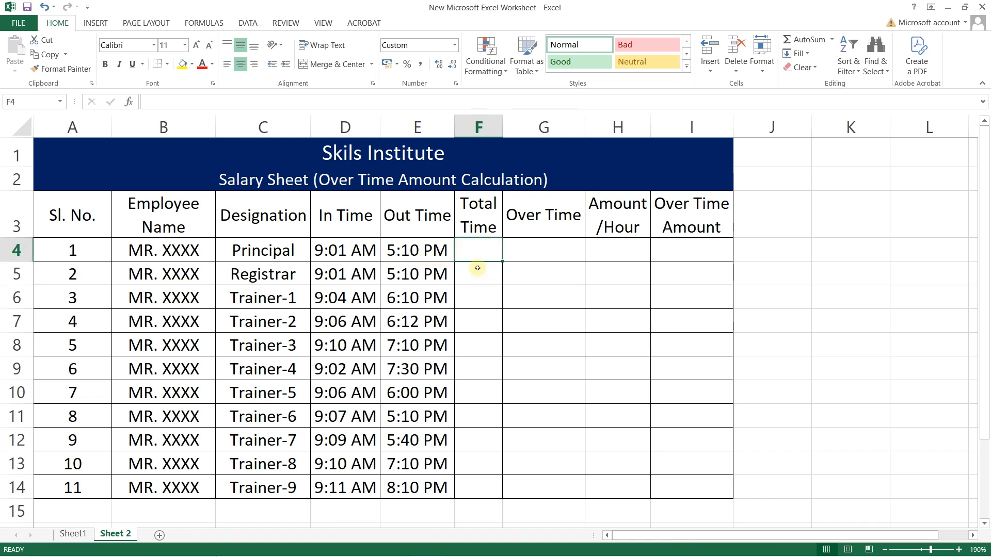
{"action": "type", "text": "="}
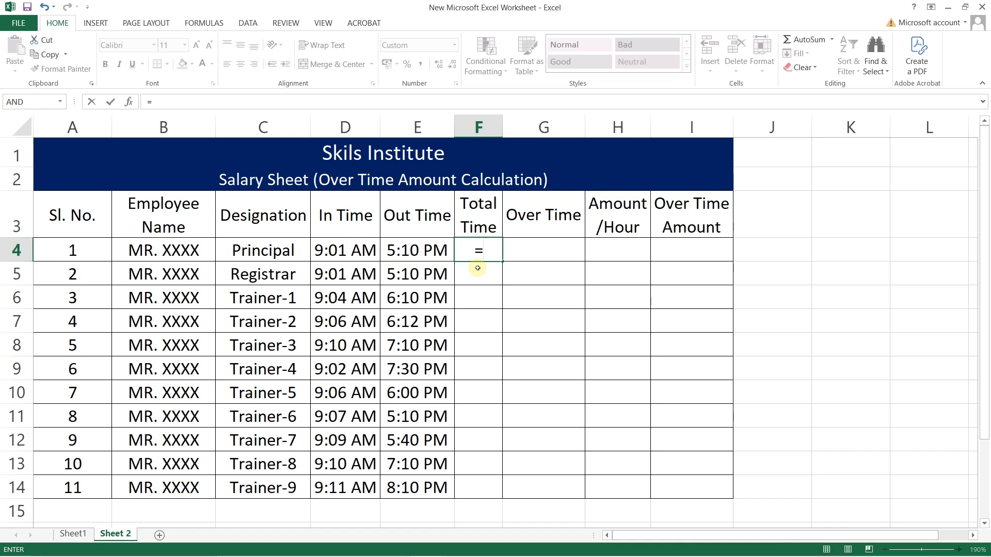
{"action": "left_click", "coordinate": [414, 248]}
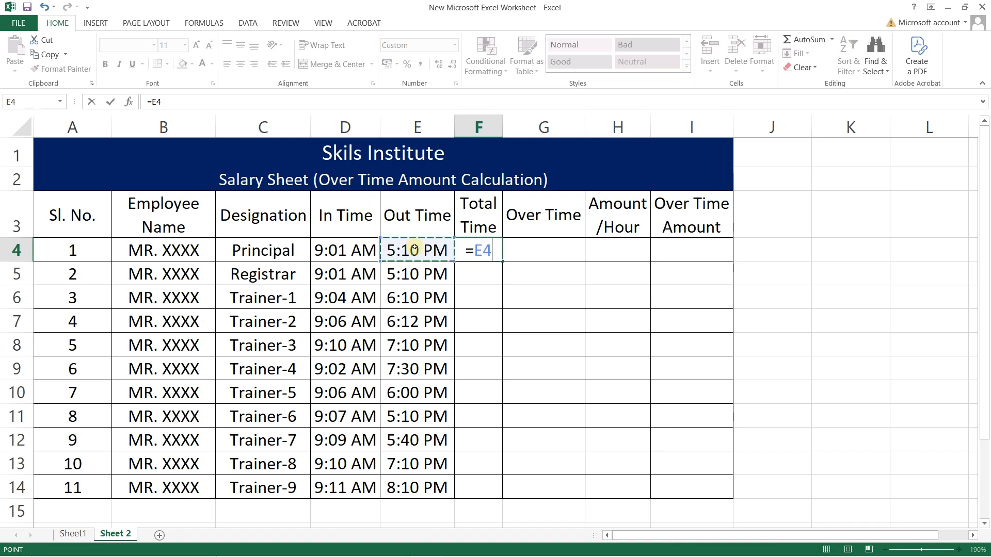
{"action": "type", "text": "-"}
{"action": "left_click", "coordinate": [356, 249]}
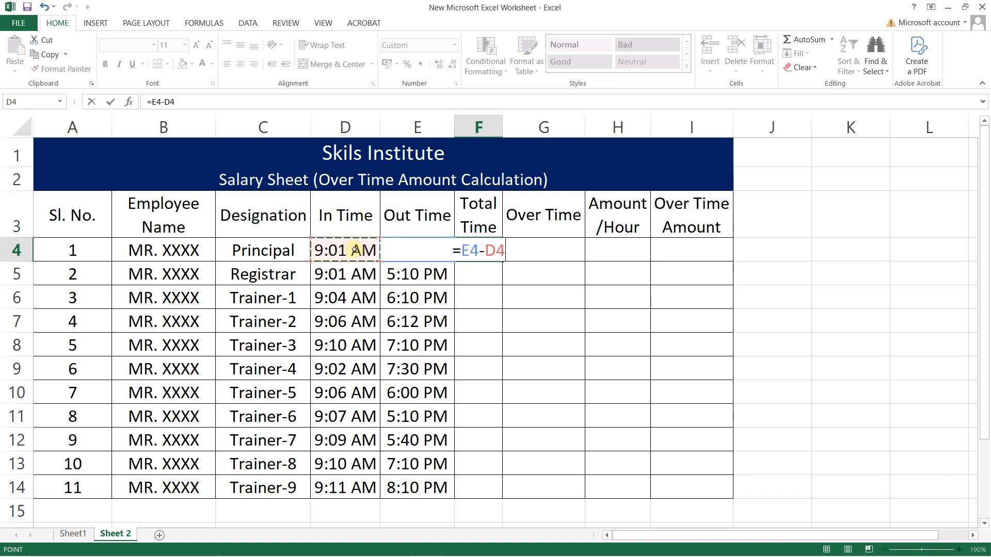
{"action": "key", "text": "Return"}
{"action": "left_click", "coordinate": [467, 250]}
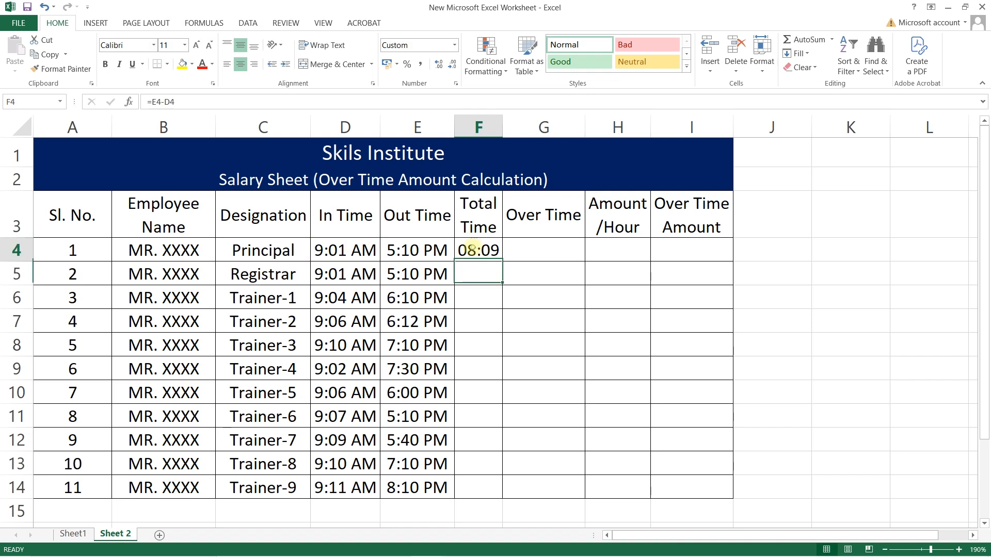
{"action": "left_click_drag", "start_coordinate": [502, 261], "coordinate": [482, 491]}
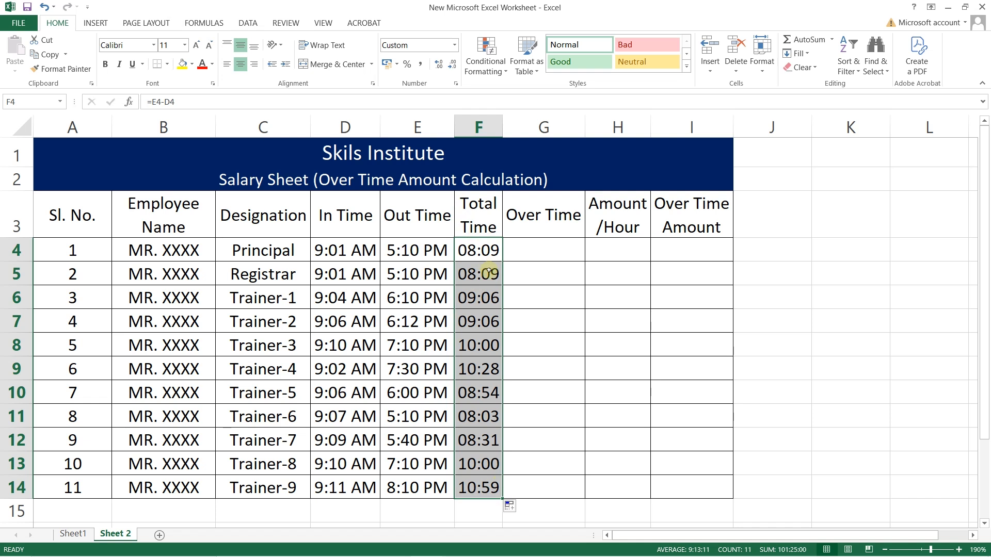
Calculate the Principal's Over Time in G4 with the formula =F4-TIME(8,0,0)
{"action": "left_click", "coordinate": [524, 254]}
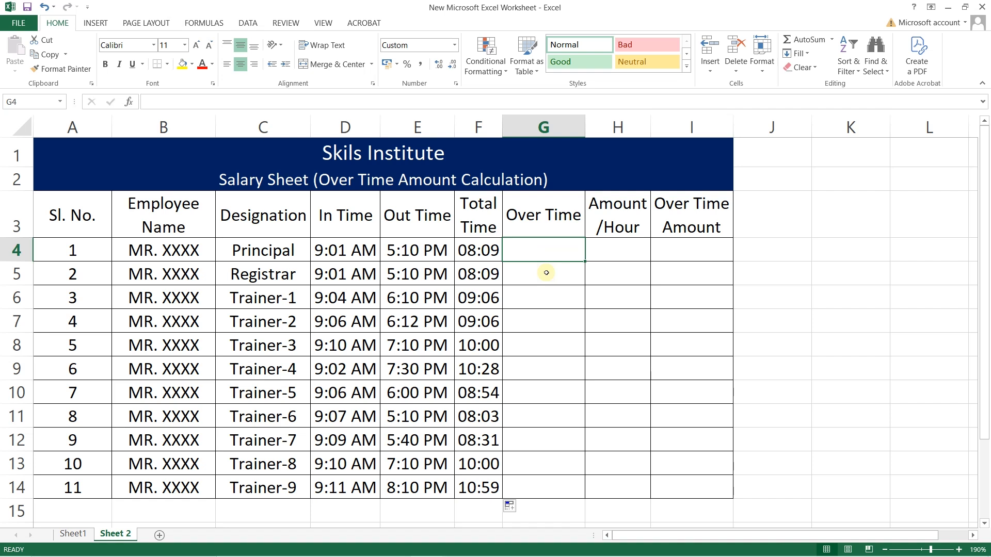
{"action": "type", "text": "="}
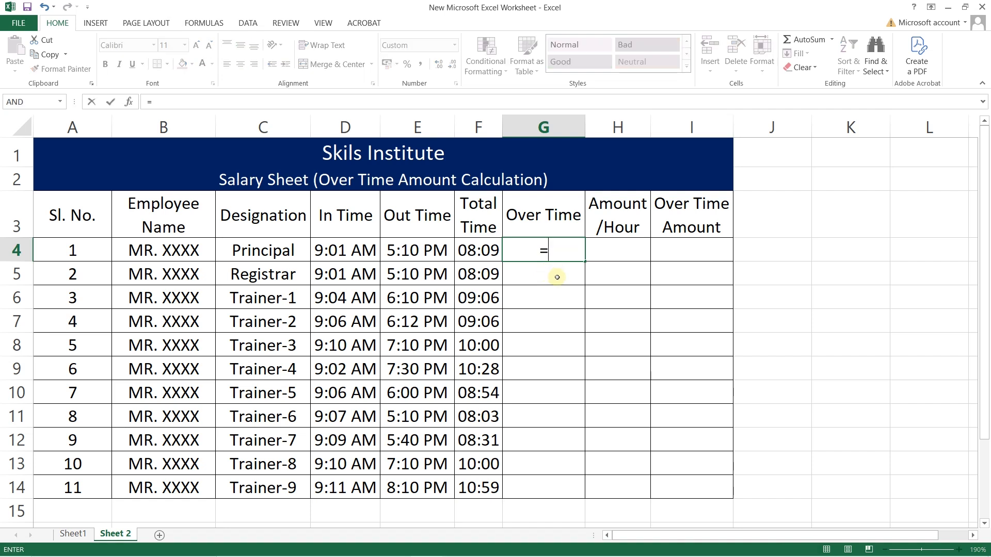
{"action": "left_click", "coordinate": [475, 252]}
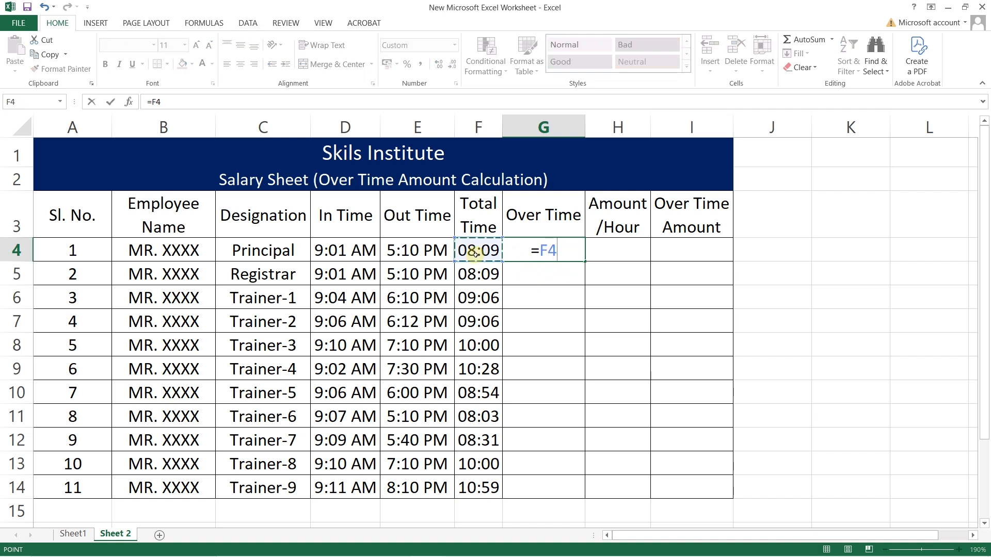
{"action": "type", "text": "-"}
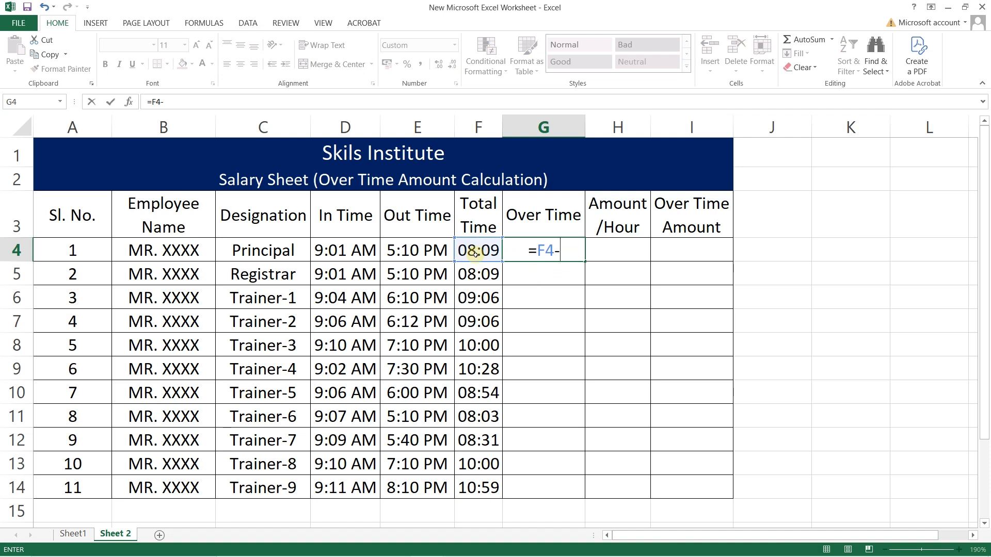
{"action": "type", "text": "t"}
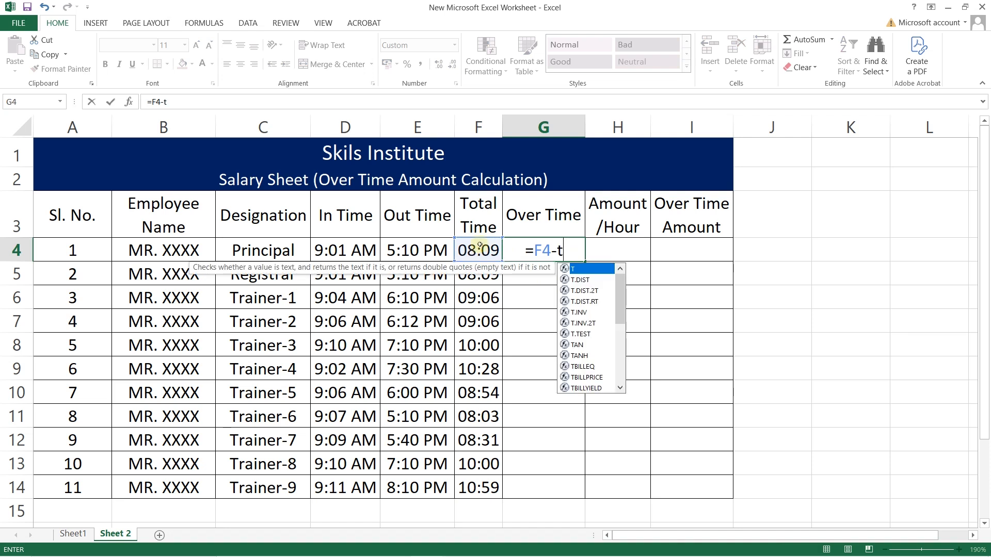
{"action": "type", "text": "im"}
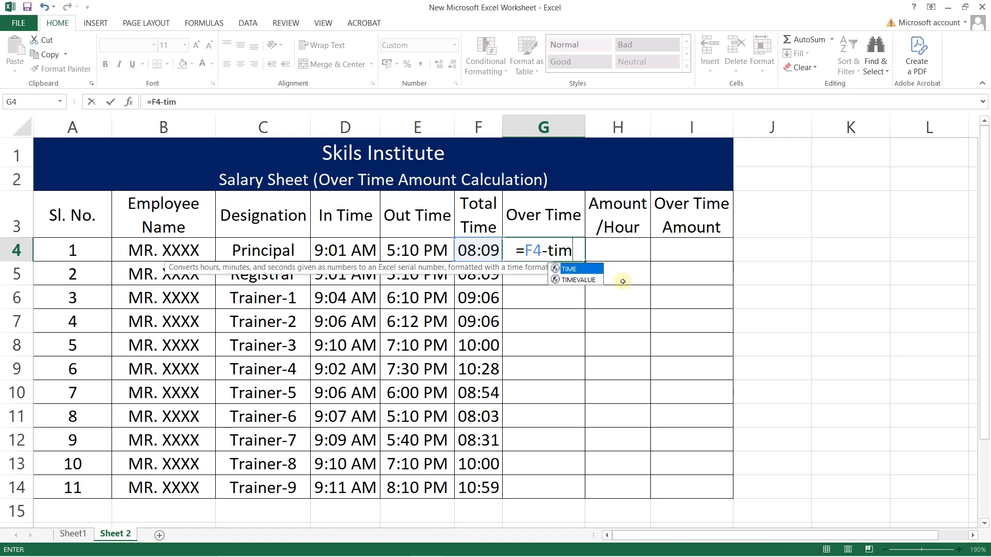
{"action": "double_click", "coordinate": [576, 269]}
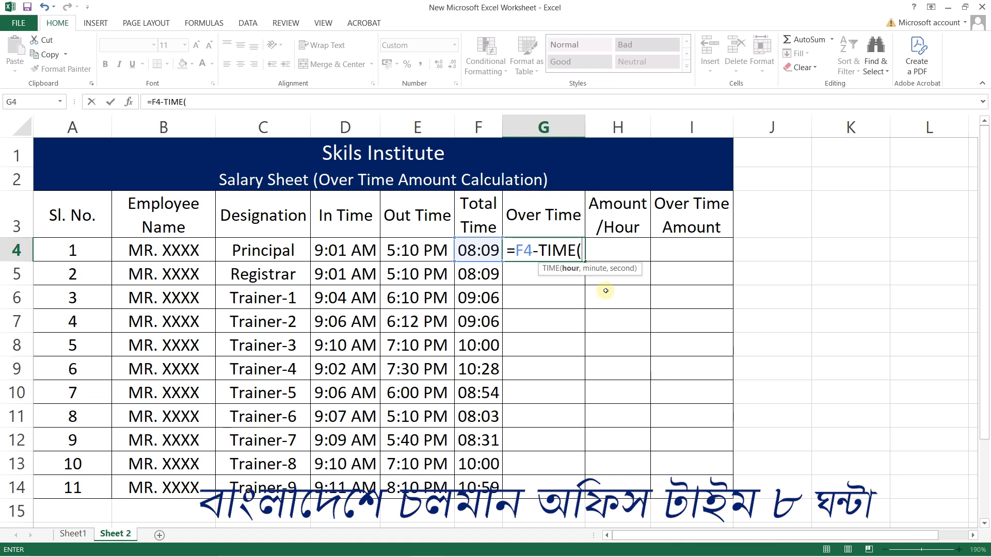
{"action": "type", "text": "8"}
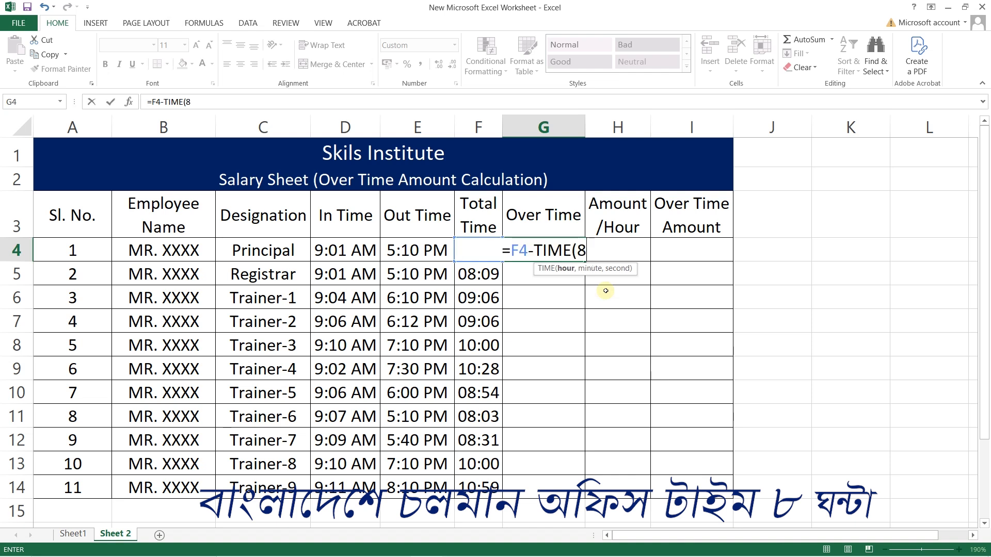
{"action": "type", "text": ",0,0"}
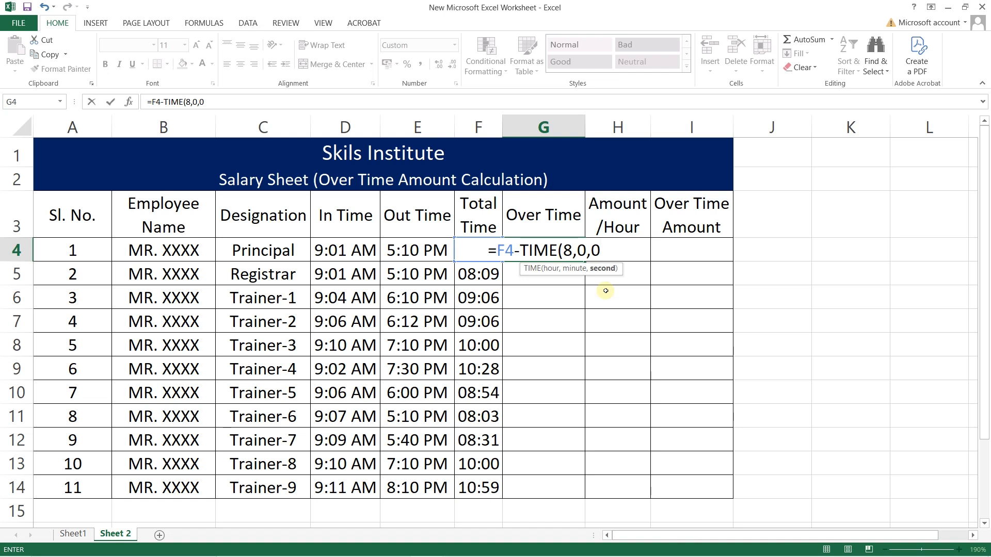
{"action": "type", "text": ")"}
{"action": "key", "text": "Return"}
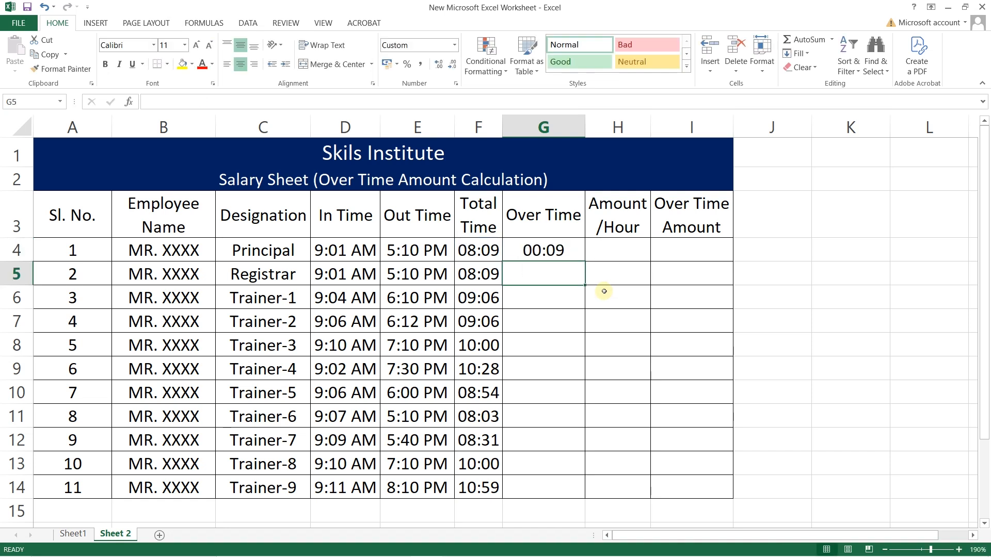
Fill the Over Time formula from G4 down to G14
{"action": "left_click", "coordinate": [544, 255]}
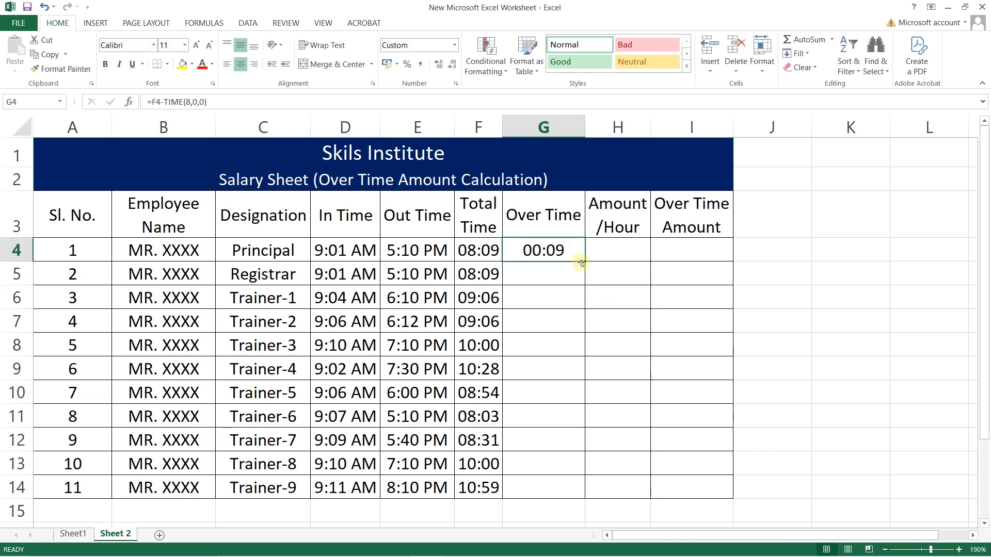
{"action": "left_click_drag", "start_coordinate": [585, 262], "coordinate": [571, 501]}
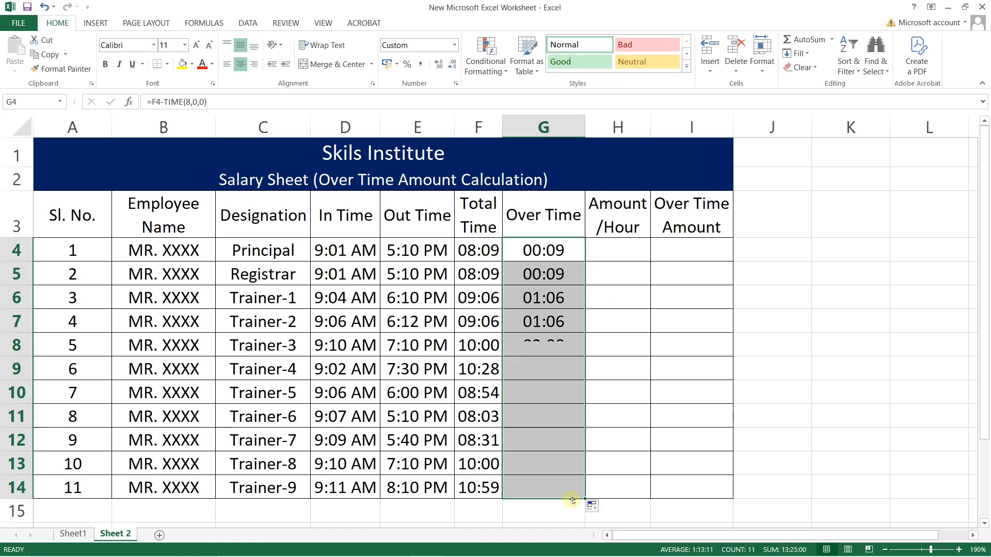
{"action": "left_click", "coordinate": [544, 465]}
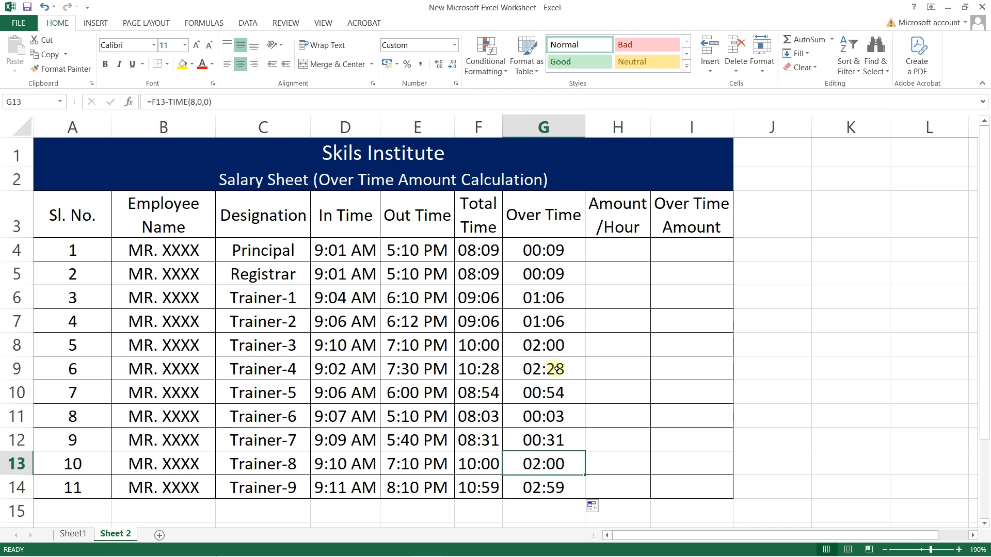
Enter 400 as the Amount/Hour in H4 and copy it down to H14
{"action": "left_click", "coordinate": [621, 256]}
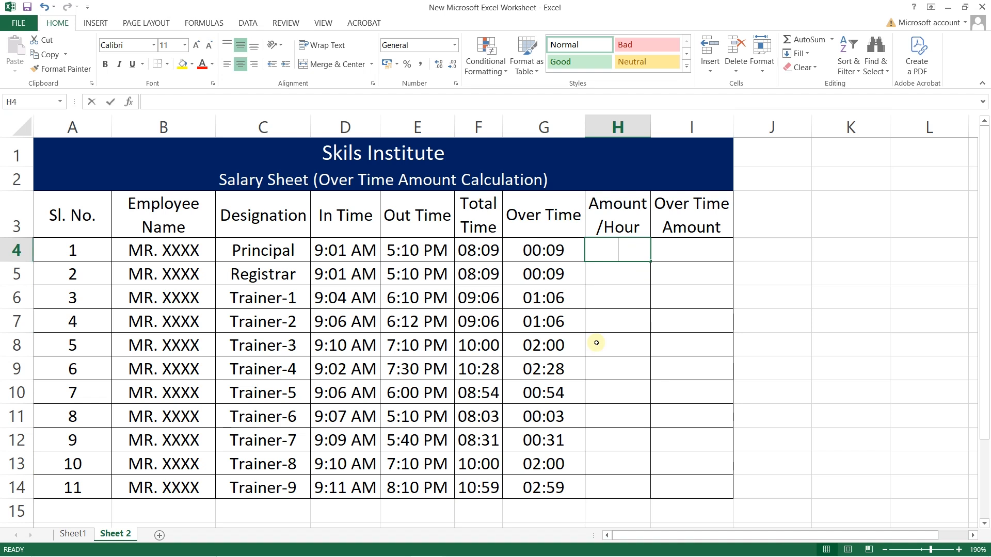
{"action": "type", "text": "400"}
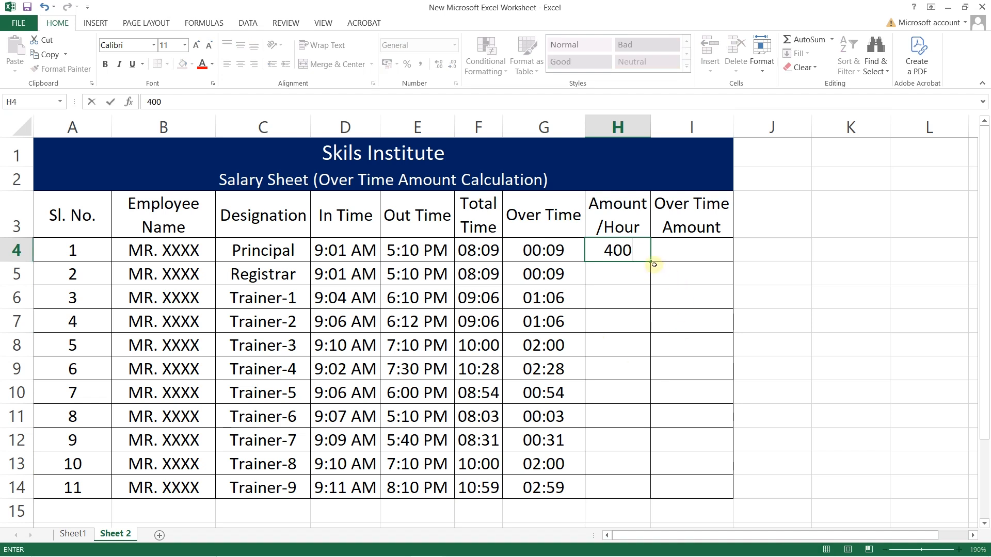
{"action": "key", "text": "F2"}
{"action": "left_click_drag", "start_coordinate": [651, 262], "coordinate": [649, 494]}
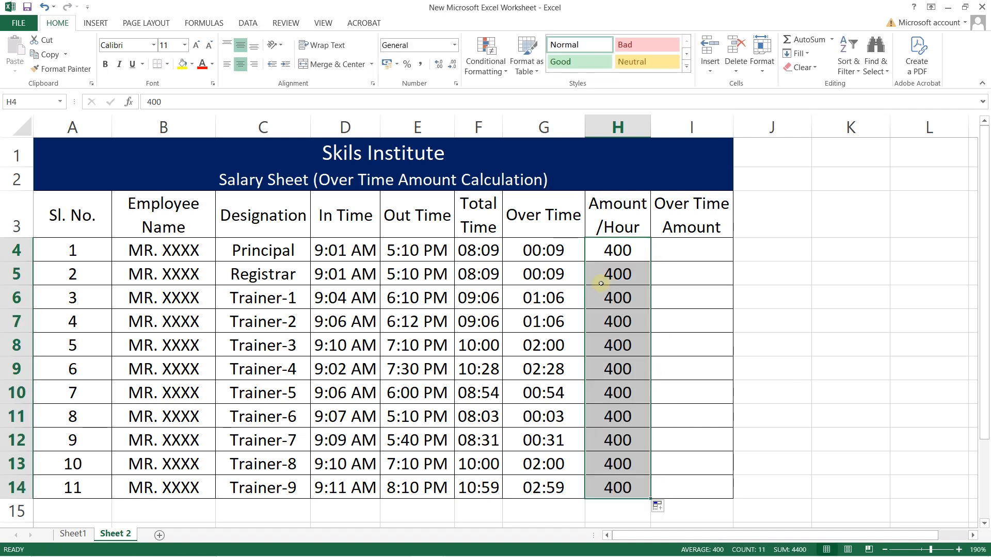
Enter the formula =G4*H4 in I4 to multiply Over Time by Amount/Hour
{"action": "left_click", "coordinate": [669, 254]}
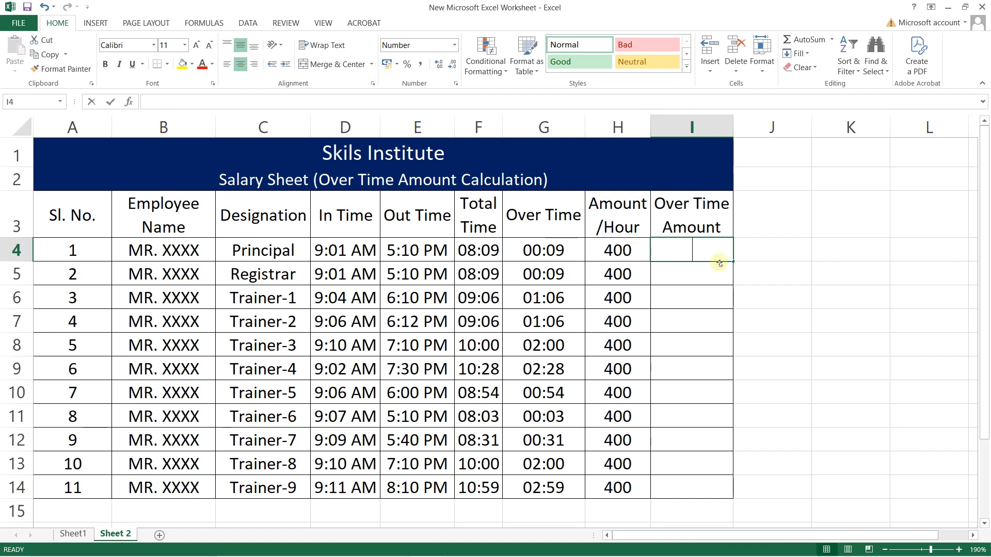
{"action": "type", "text": "="}
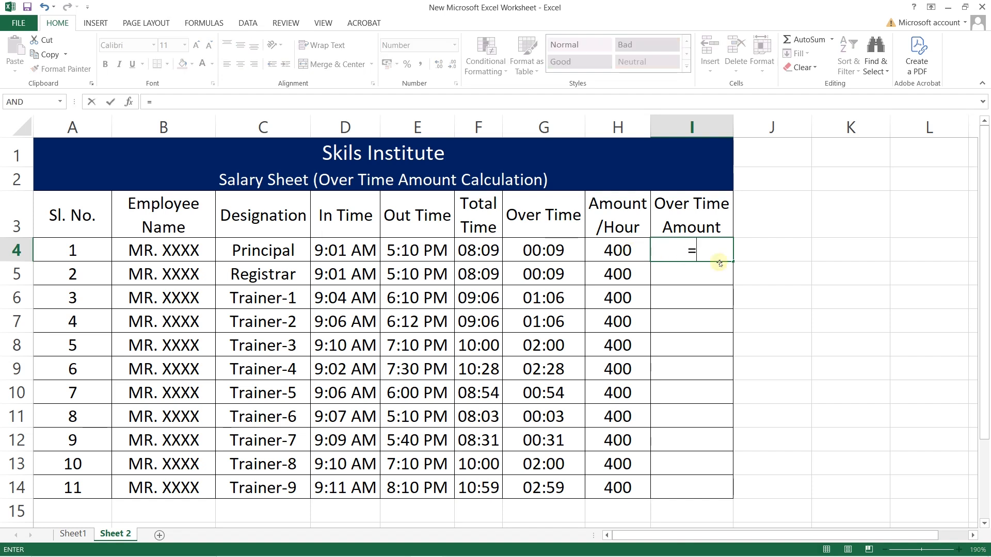
{"action": "left_click", "coordinate": [558, 256]}
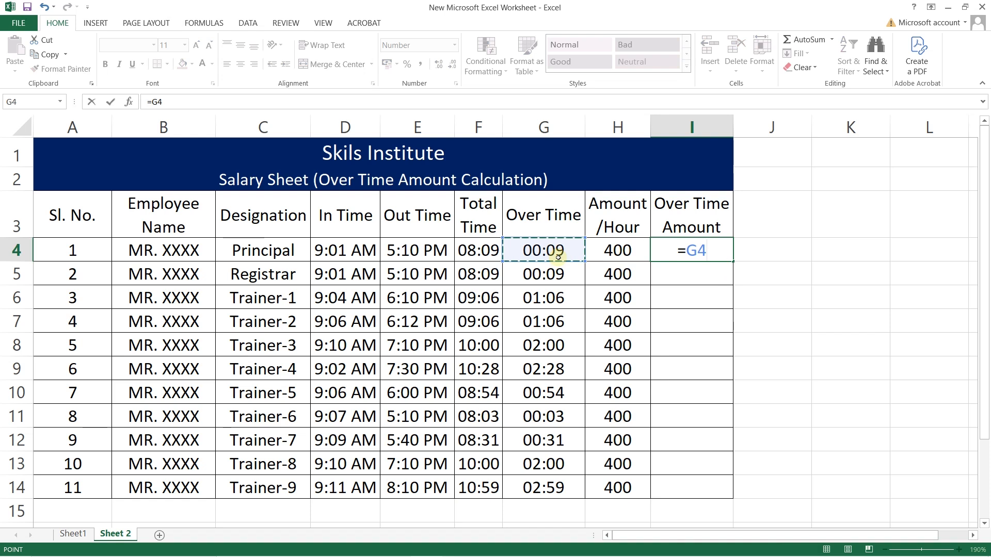
{"action": "type", "text": "*"}
{"action": "left_click", "coordinate": [604, 252]}
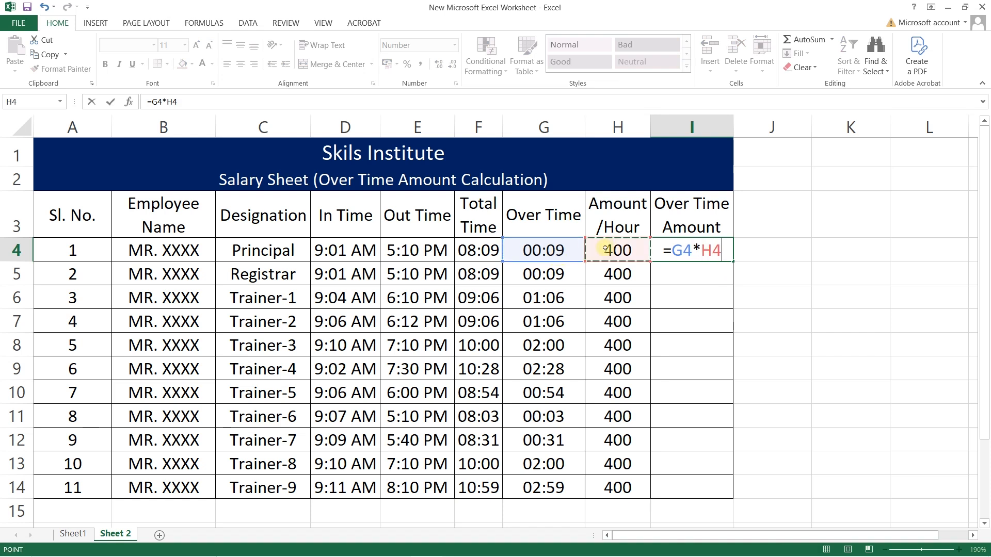
{"action": "key", "text": "Return"}
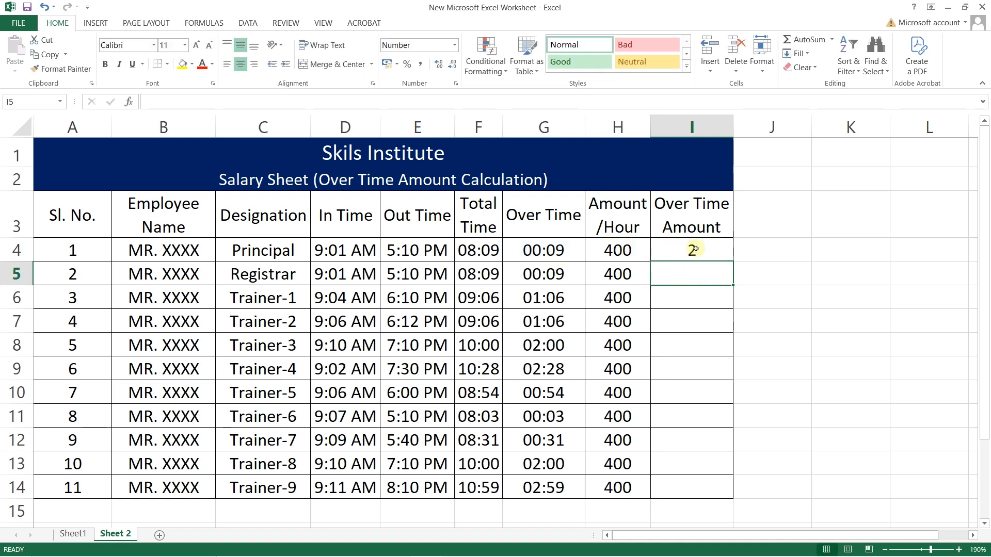
Extend the Over Time Amount formula in I4 to =G4*H4*24 and fill it down to I14
{"action": "left_click", "coordinate": [710, 252]}
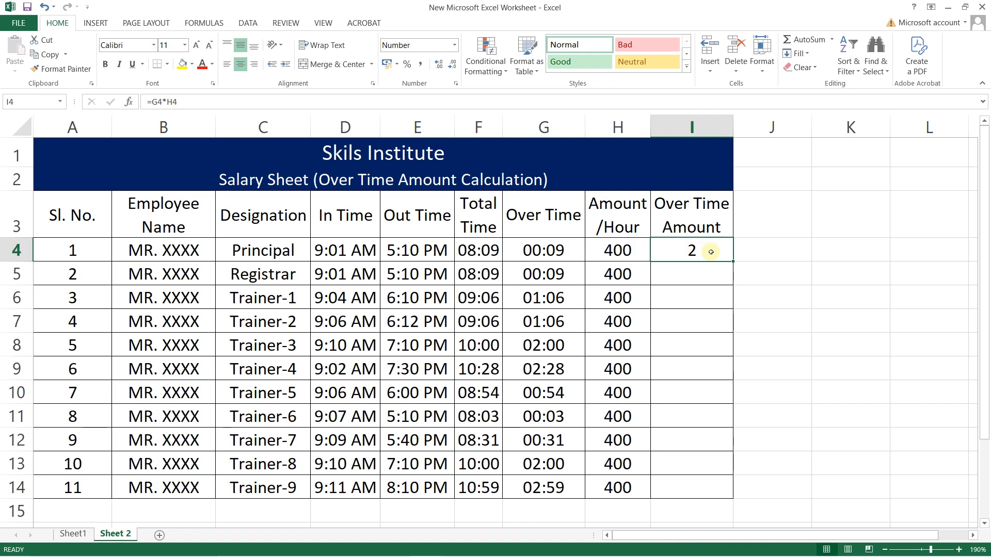
{"action": "left_click", "coordinate": [210, 101]}
{"action": "type", "text": "*24"}
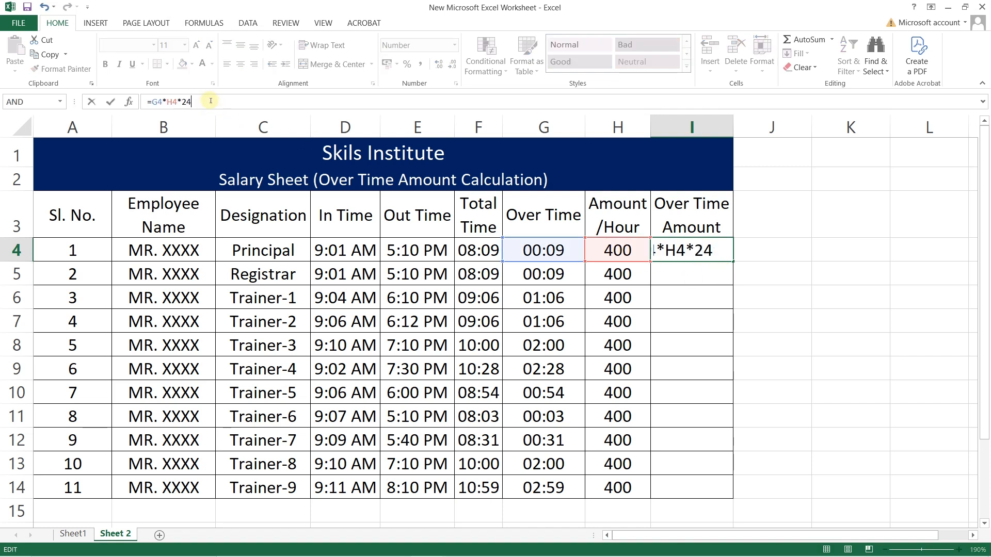
{"action": "key", "text": "Return"}
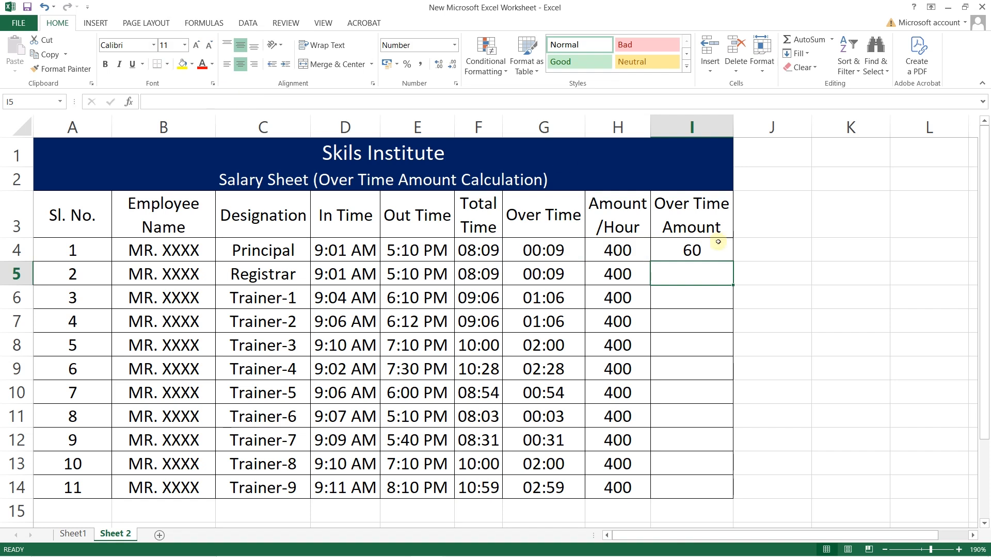
{"action": "left_click", "coordinate": [690, 252]}
{"action": "left_click_drag", "start_coordinate": [733, 262], "coordinate": [722, 495]}
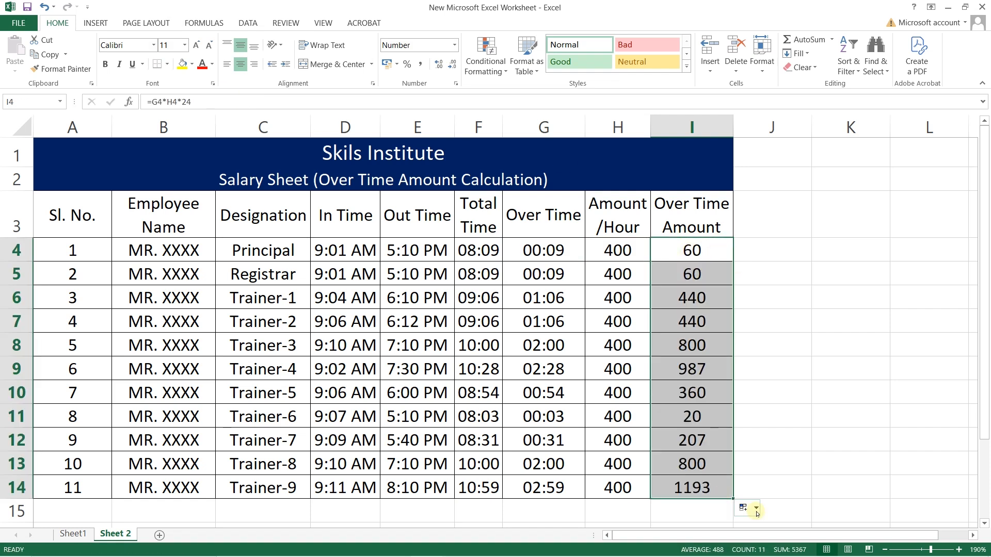